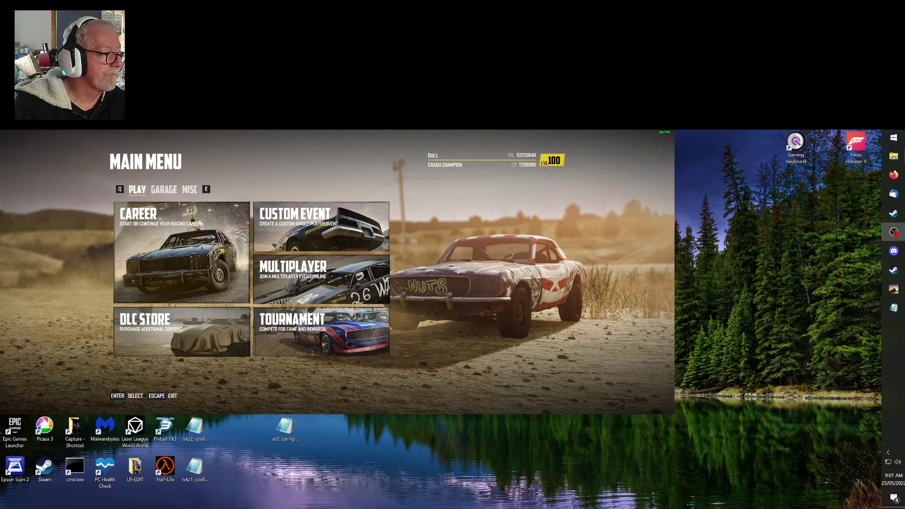
In all3_config.cfg, select the server_name value 'Doltwreck2022-3 mods TVTP1,TVTP2,Pete's Tracks' and scroll to the mods line
key(alt+Tab)
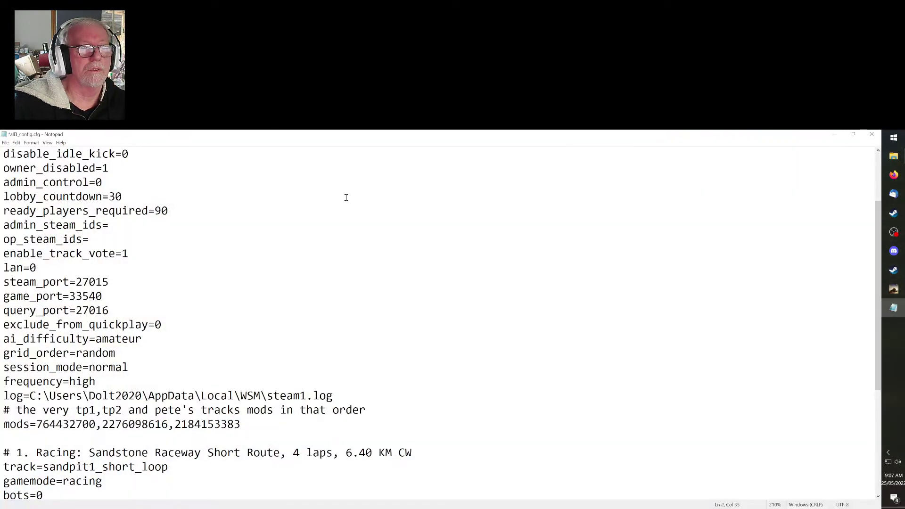
scroll(346, 197, up, 2)
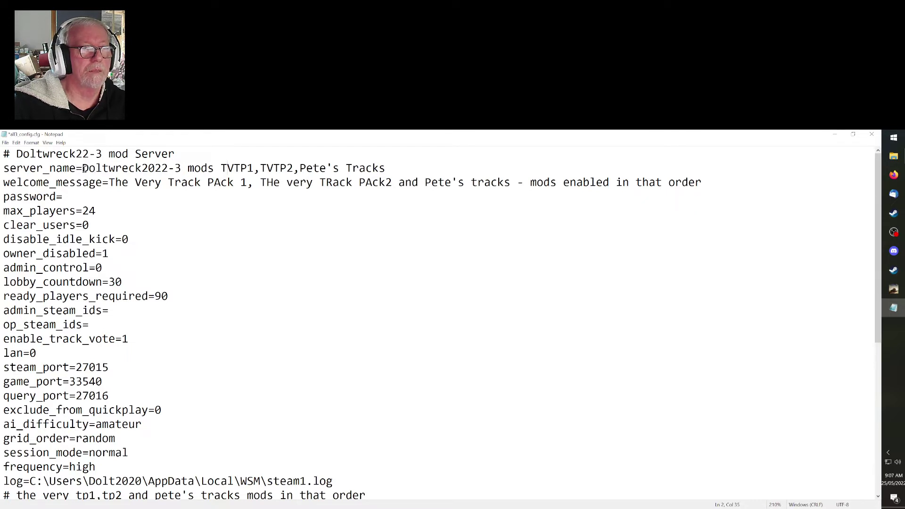
drag(83, 168, 387, 169)
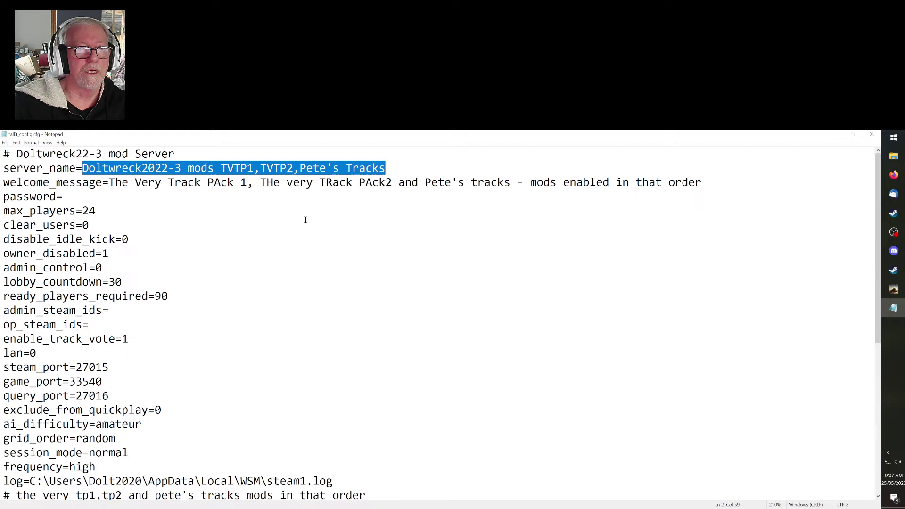
scroll(305, 220, down, 4)
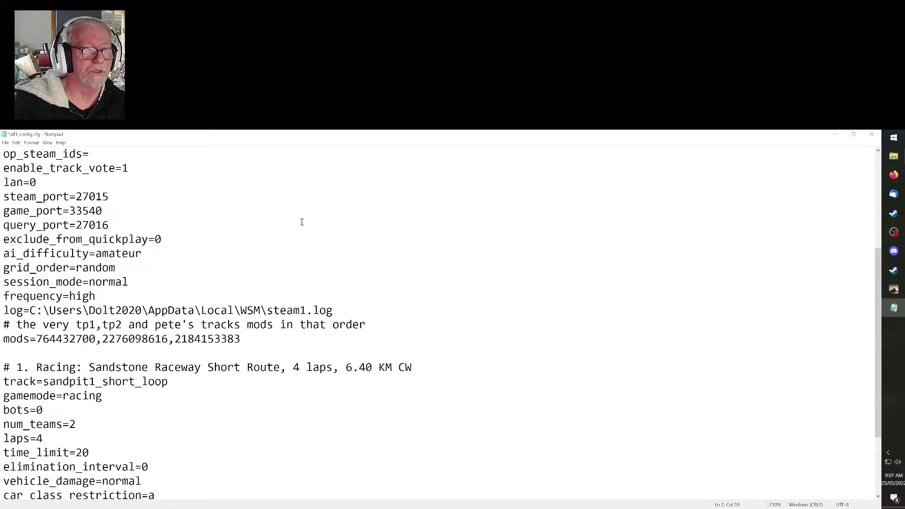
scroll(301, 222, up, 4)
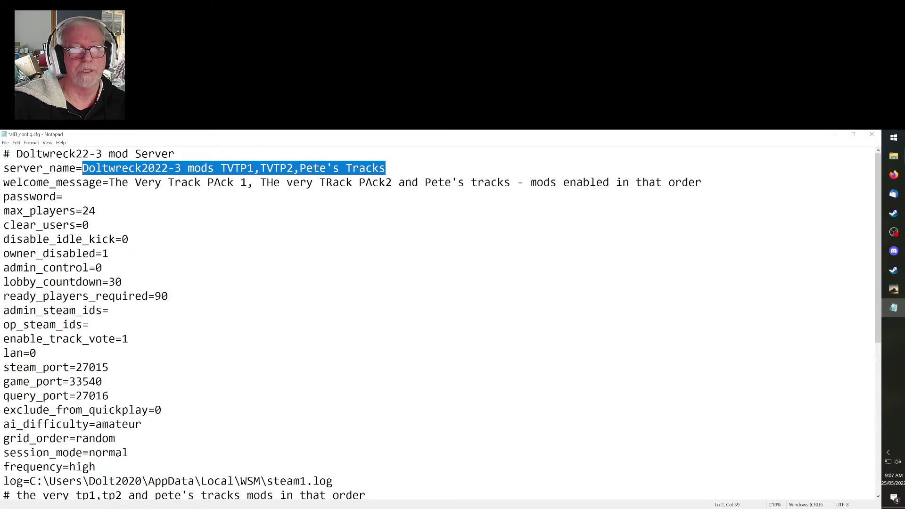
scroll(250, 276, down, 6)
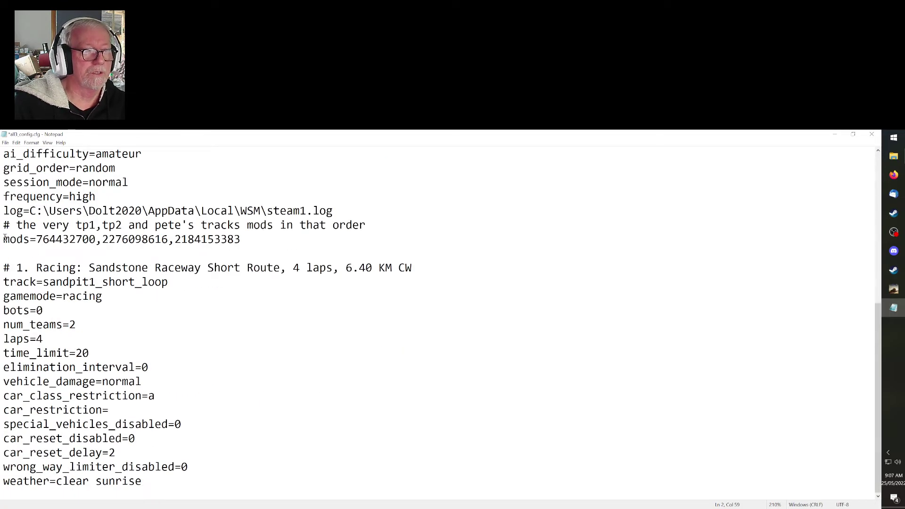
Highlight the mods= line listing the three mod IDs, then return to the Wreckfest main menu
drag(4, 238, 244, 239)
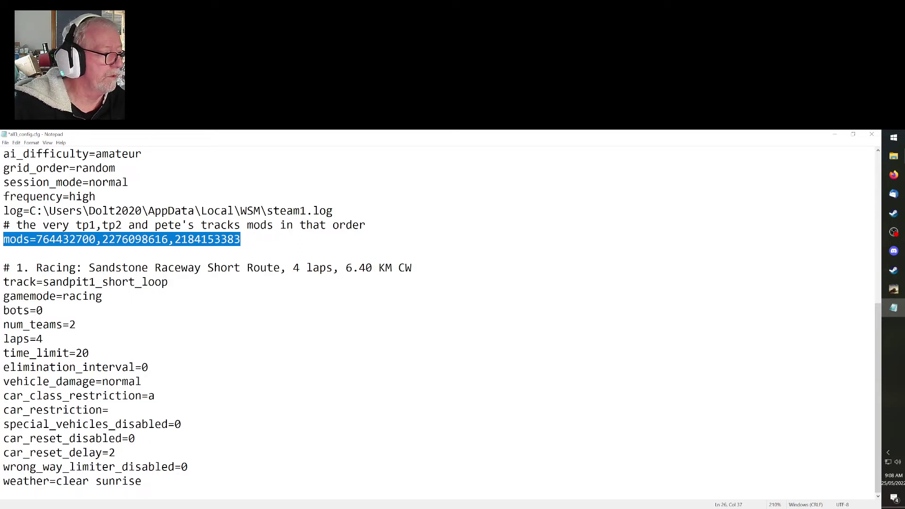
key(alt+Tab)
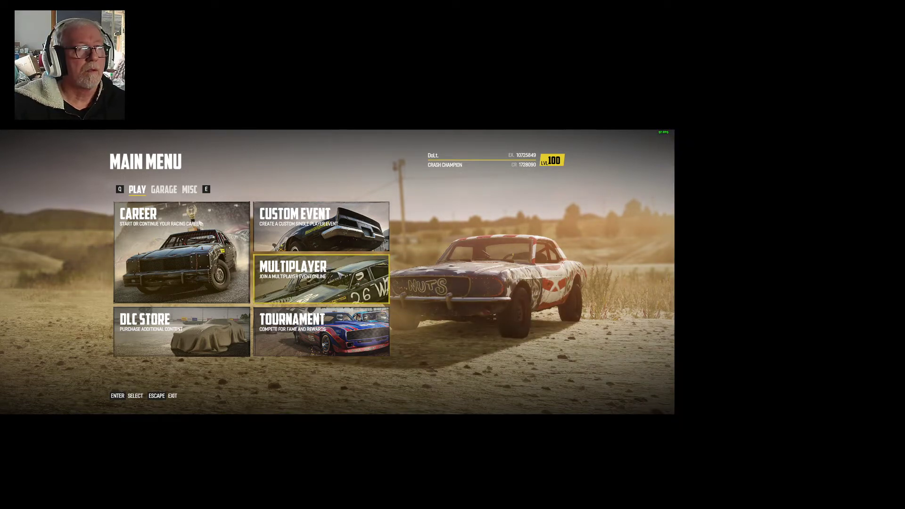
Open the Mod Manager from the Mods tile in the MISC section
key(e)
key(e)
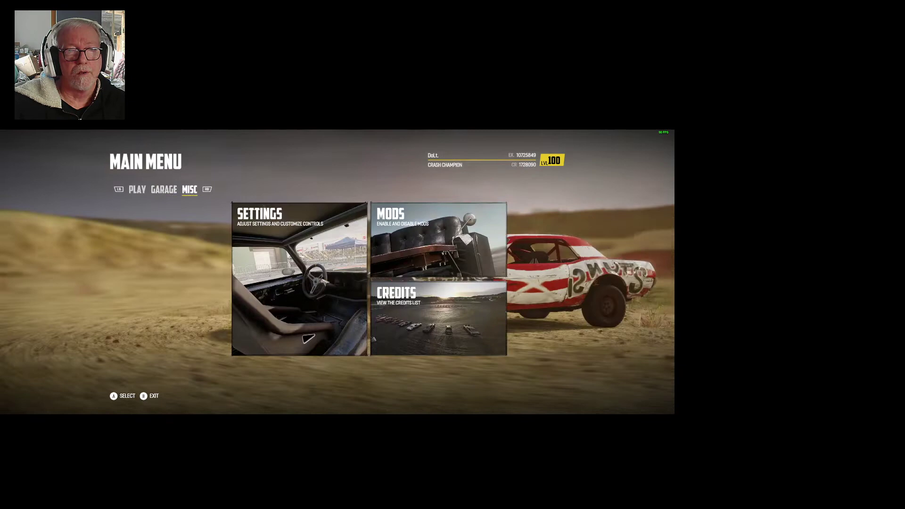
key(Right)
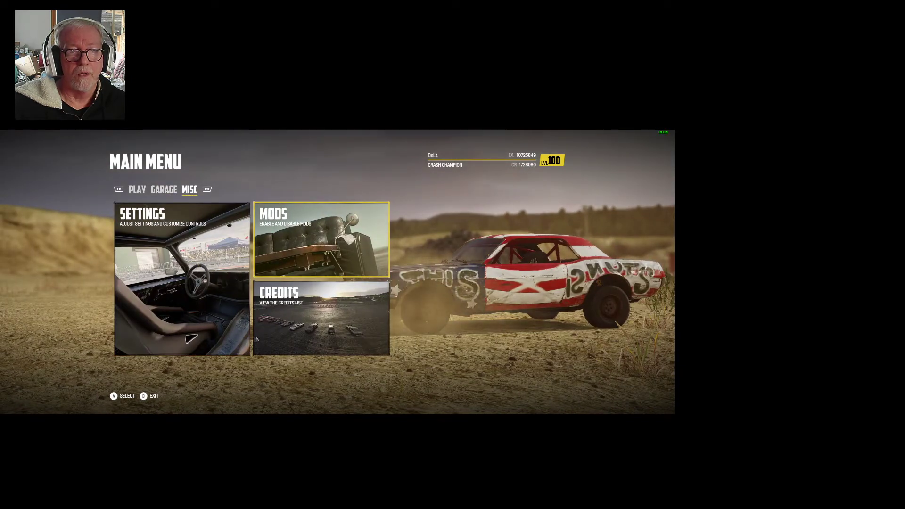
key(Return)
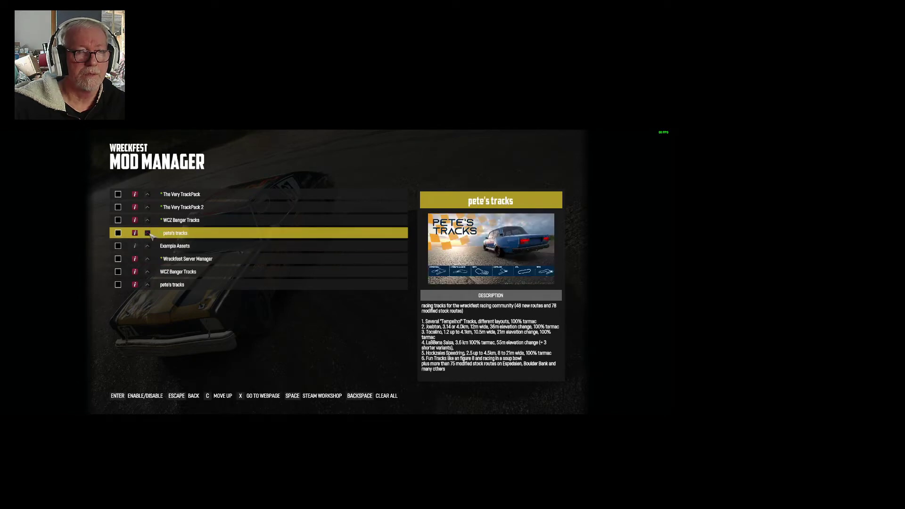
Move pete's tracks up one place, then enable The Very TrackPack, The Very TrackPack 2 and pete's tracks
click(150, 236)
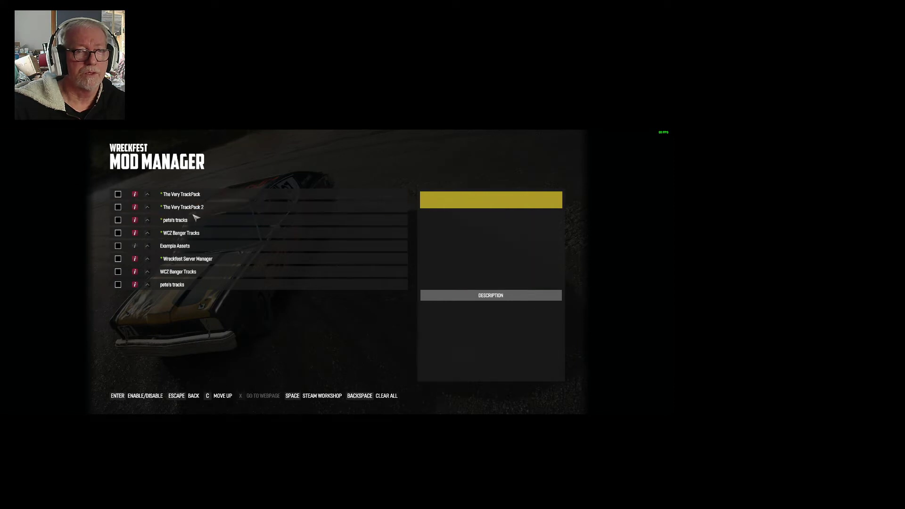
click(118, 194)
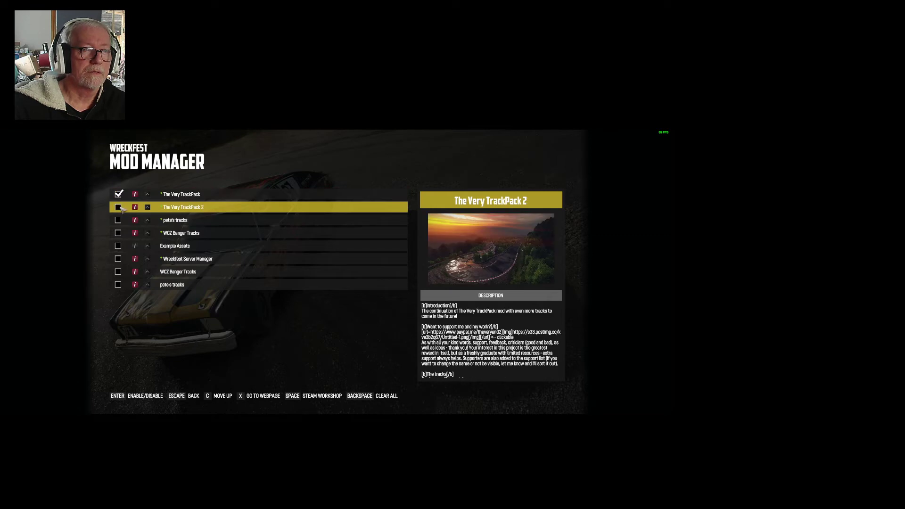
click(118, 207)
click(119, 220)
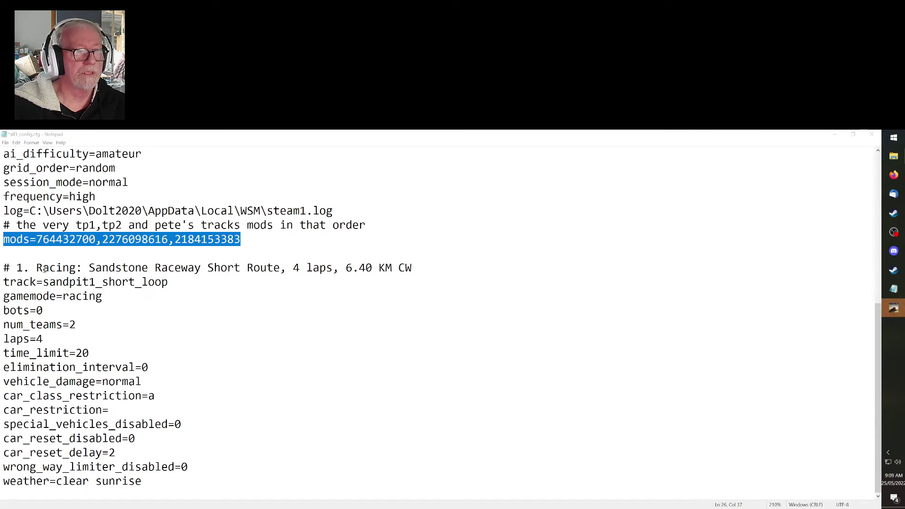
Select the # 1. Racing block, copy its track value sandpit1_short_loop, and return to Wreckfest
click(4, 267)
mouse_move(5, 268)
mouse_down()
mouse_move(80, 424)
mouse_move(159, 480)
mouse_up()
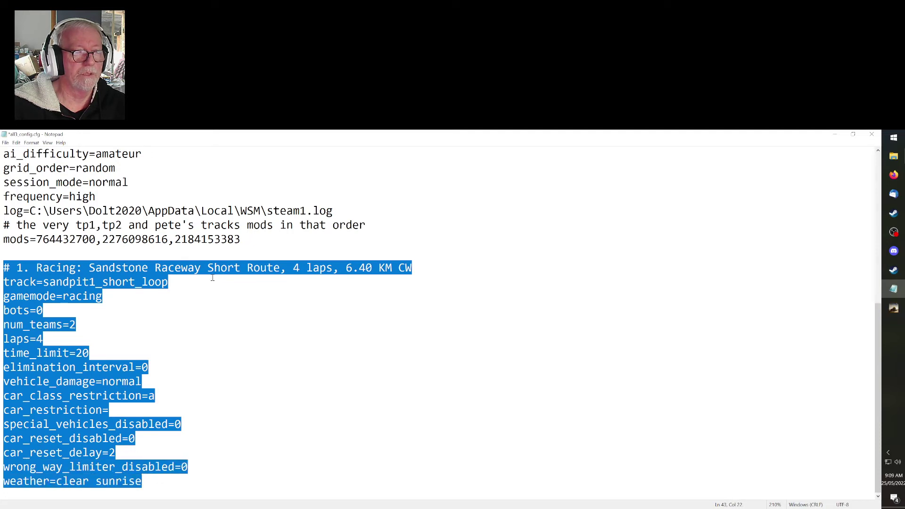
click(42, 281)
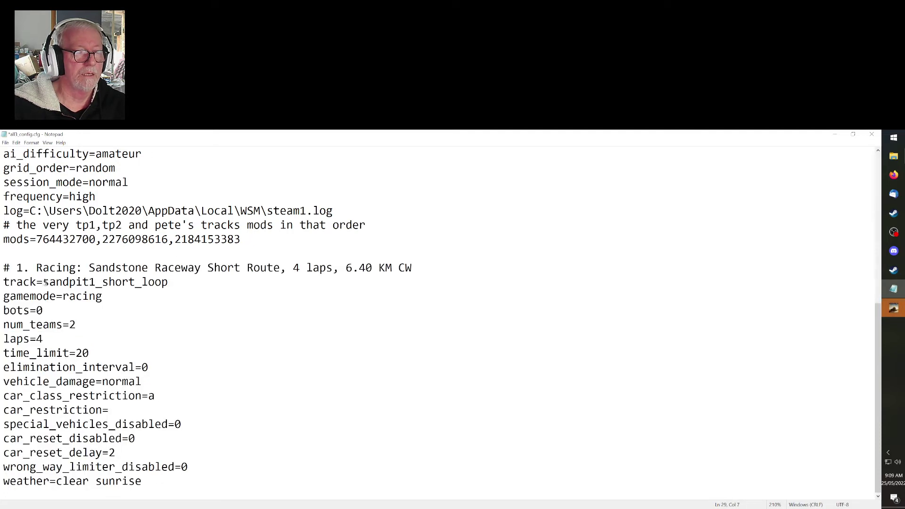
drag(43, 281, 168, 287)
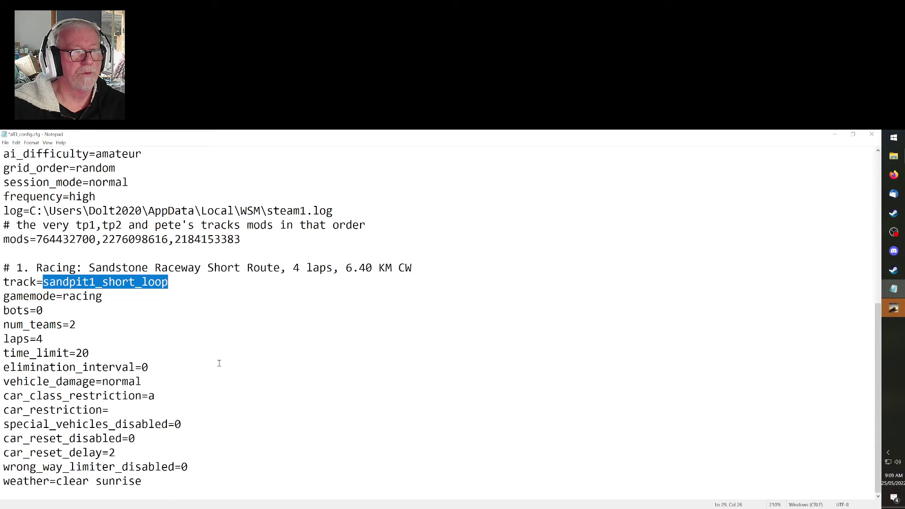
key(ctrl+c)
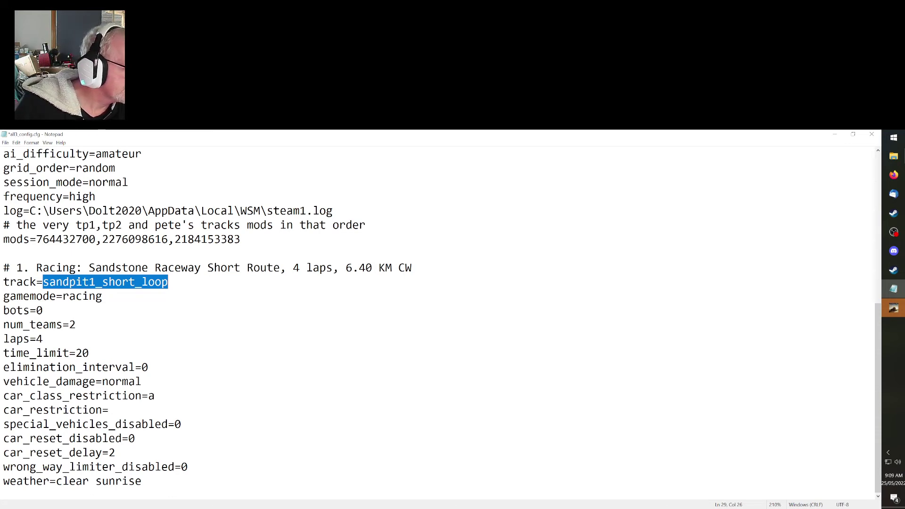
key(alt+Tab)
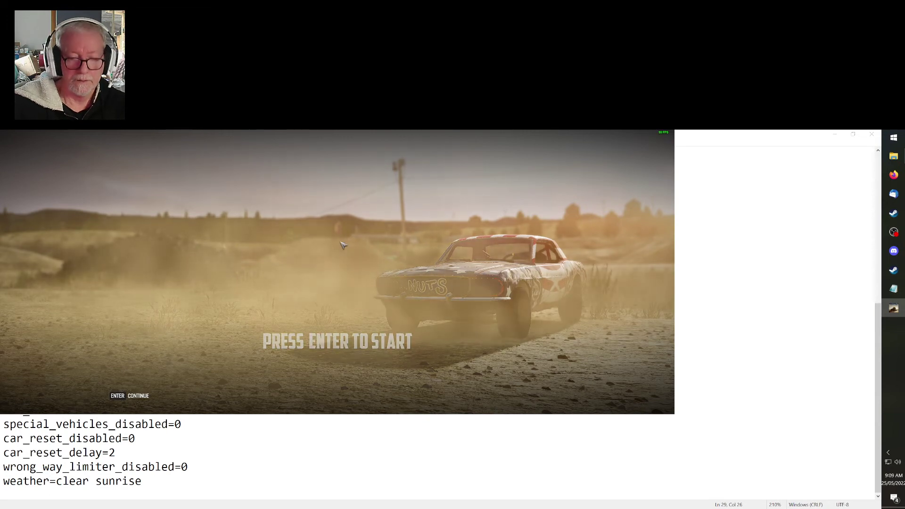
Go through Multiplayer to the Server Browser and show the LAN servers, listing Doltwreck2022-3 mods on Sandstone Raceway
key(Return)
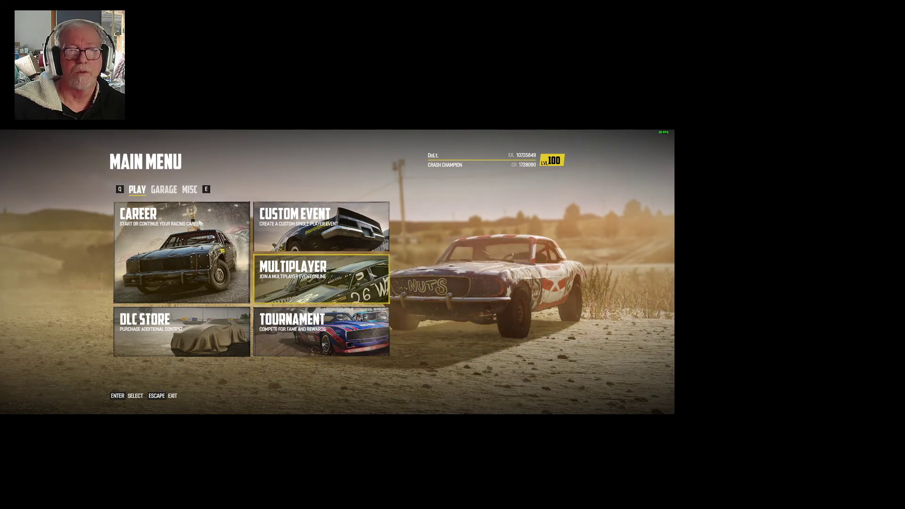
key(Return)
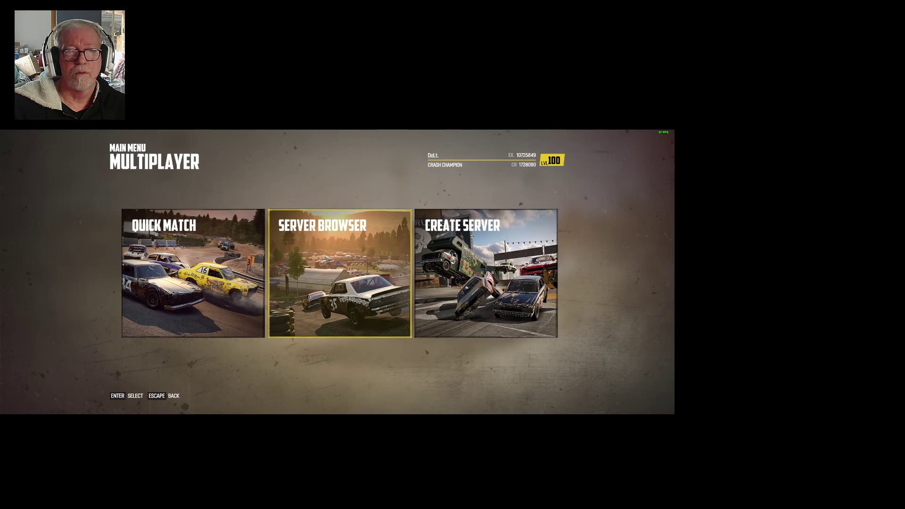
click(307, 251)
click(168, 187)
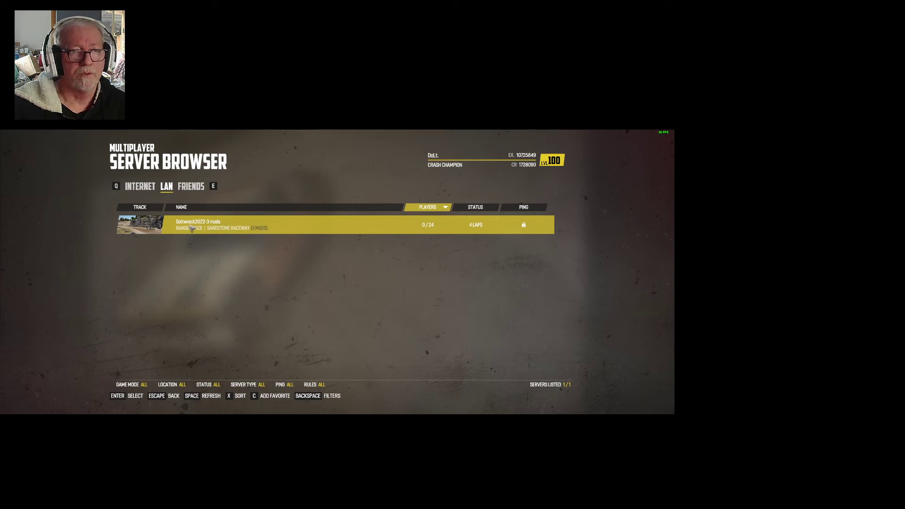
click(190, 227)
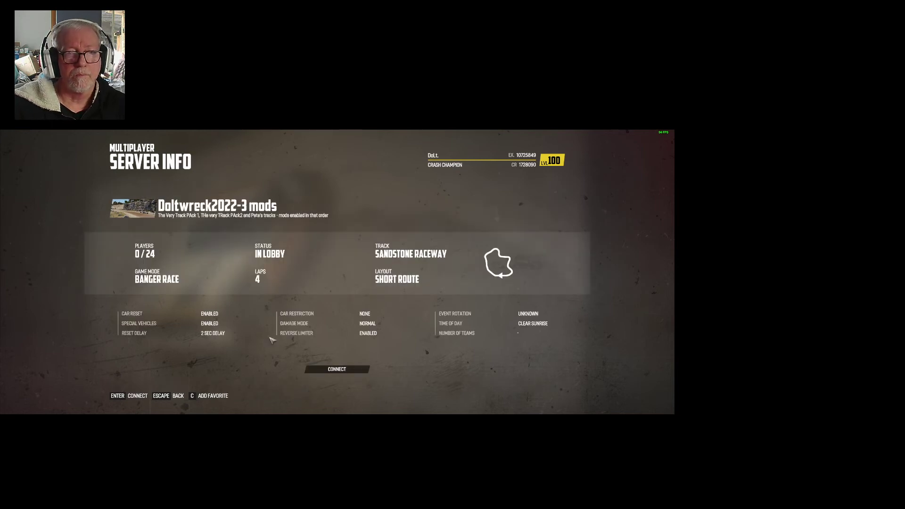
click(345, 372)
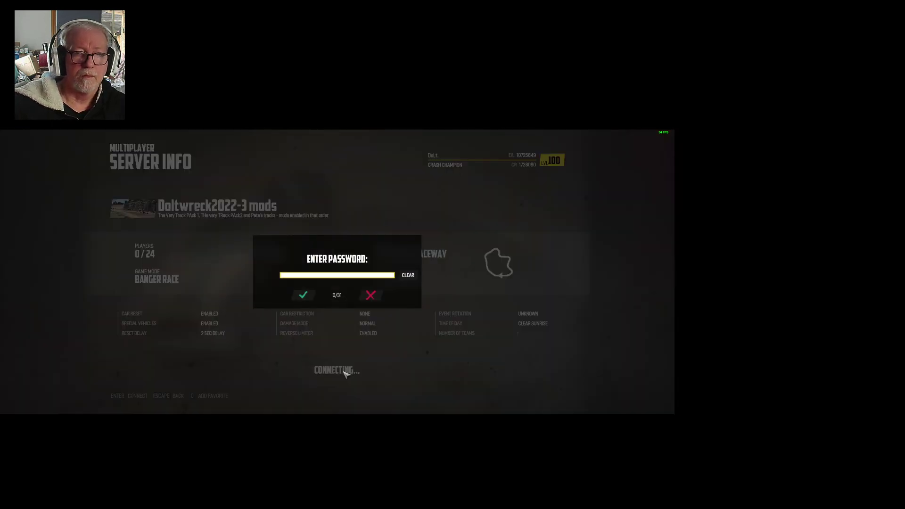